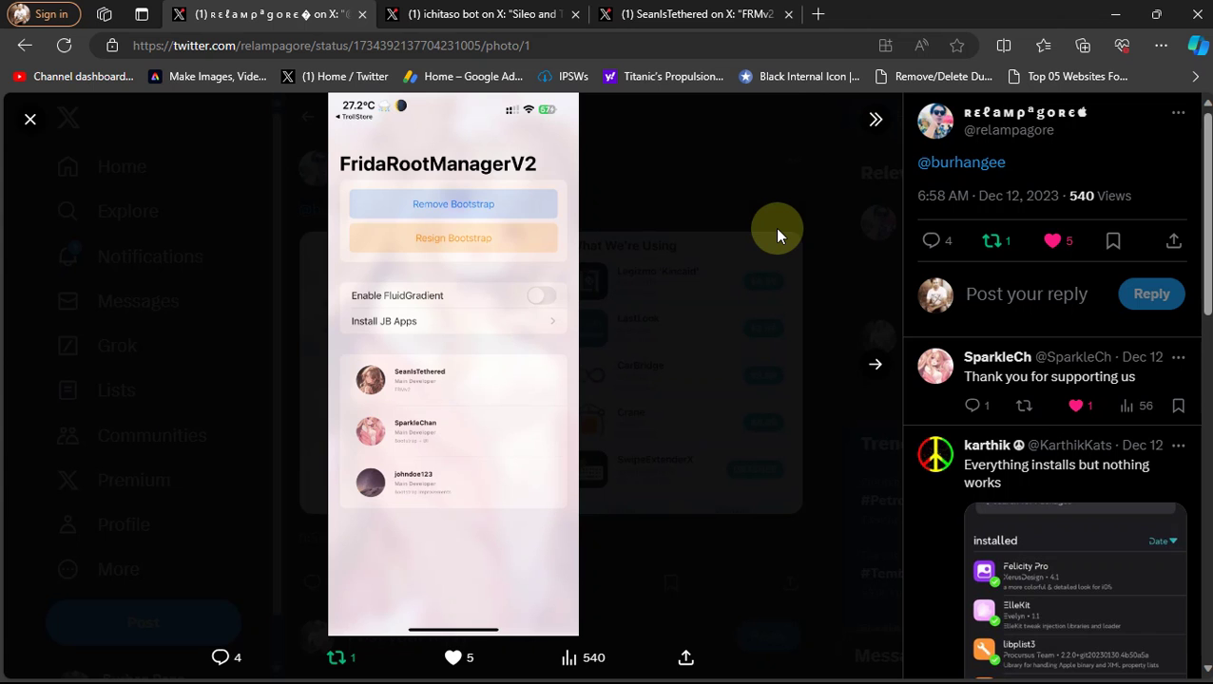
Step: Advance the image viewer to the second photo, the Sileo store listing
key(Right)
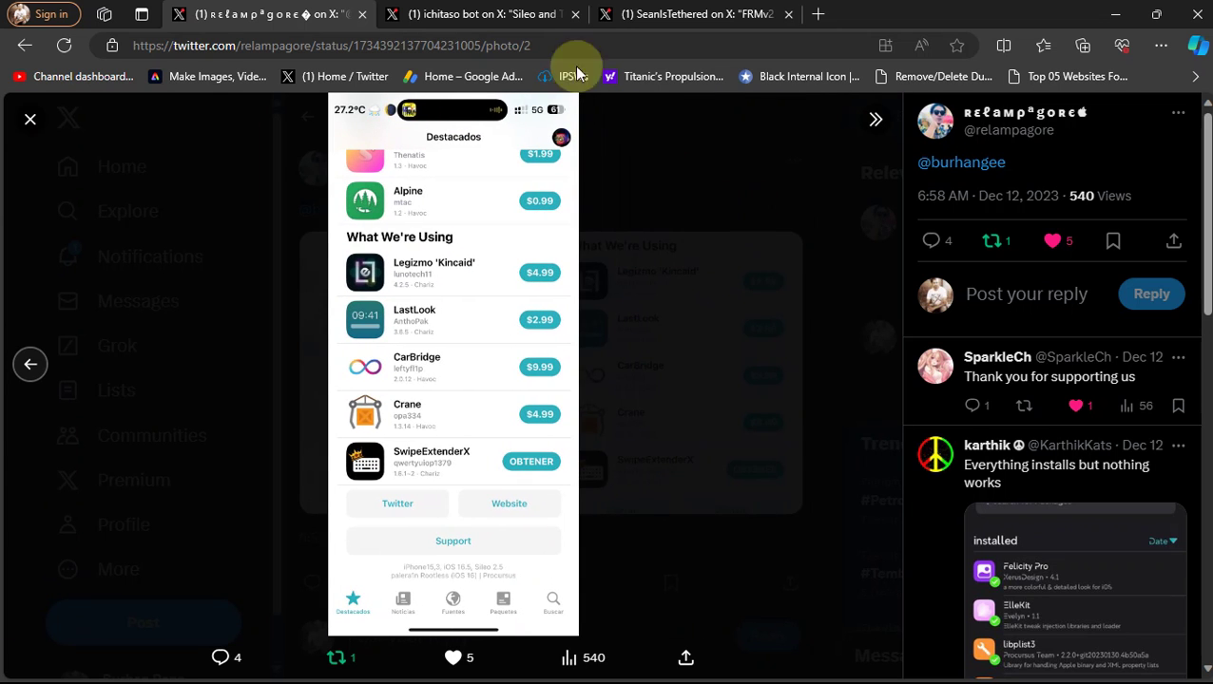
Step: Switch to ichitaso bot's post showing Sileo and Terminal working on iPhone XR 16.6b1
click(433, 15)
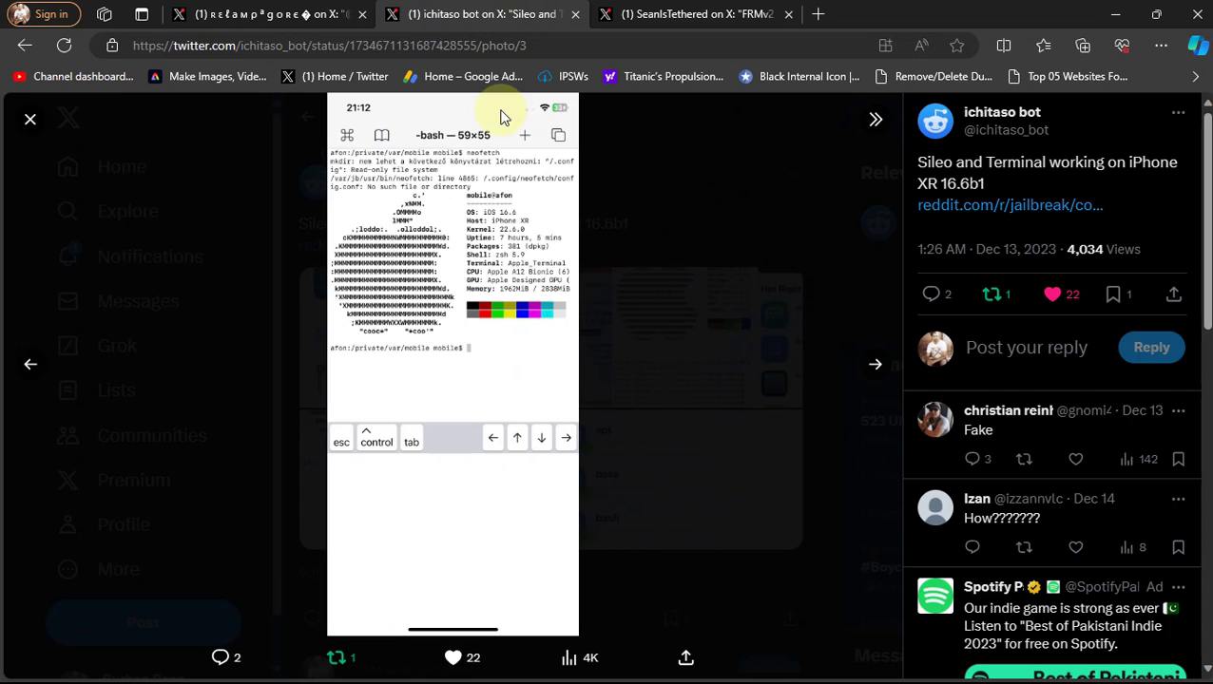
Step: Return to relampagore's post and go back to its first photo, the FridaRootManagerV2 screenshot
click(328, 14)
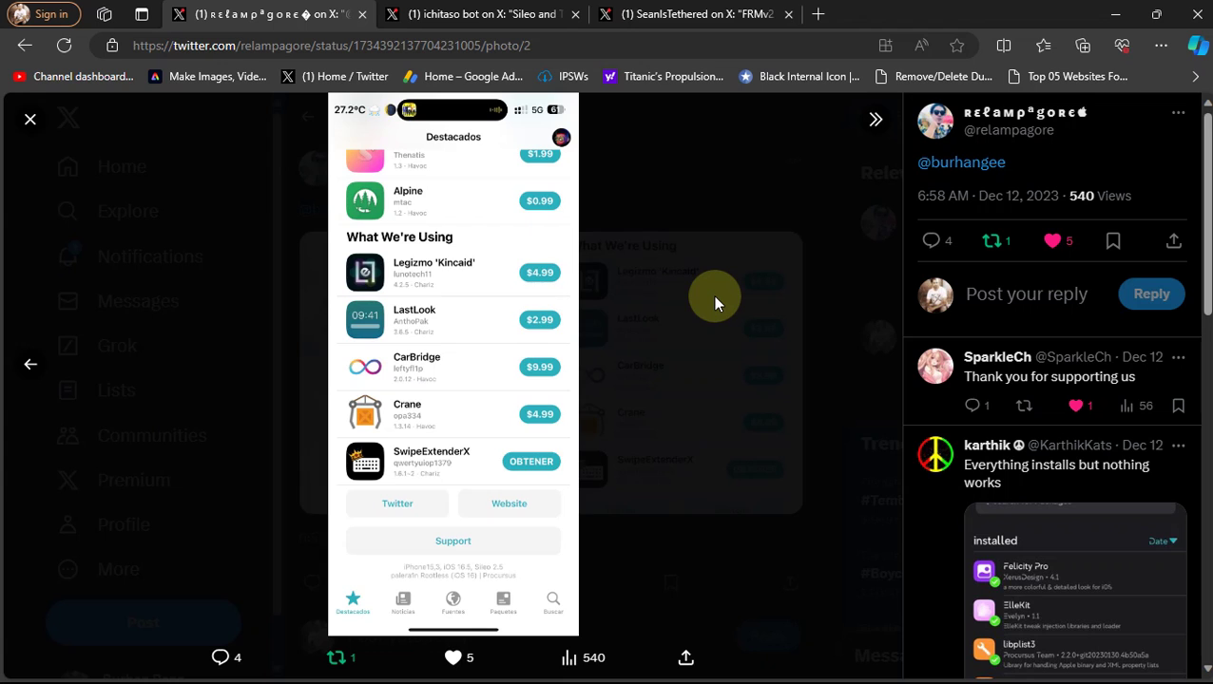
key(Left)
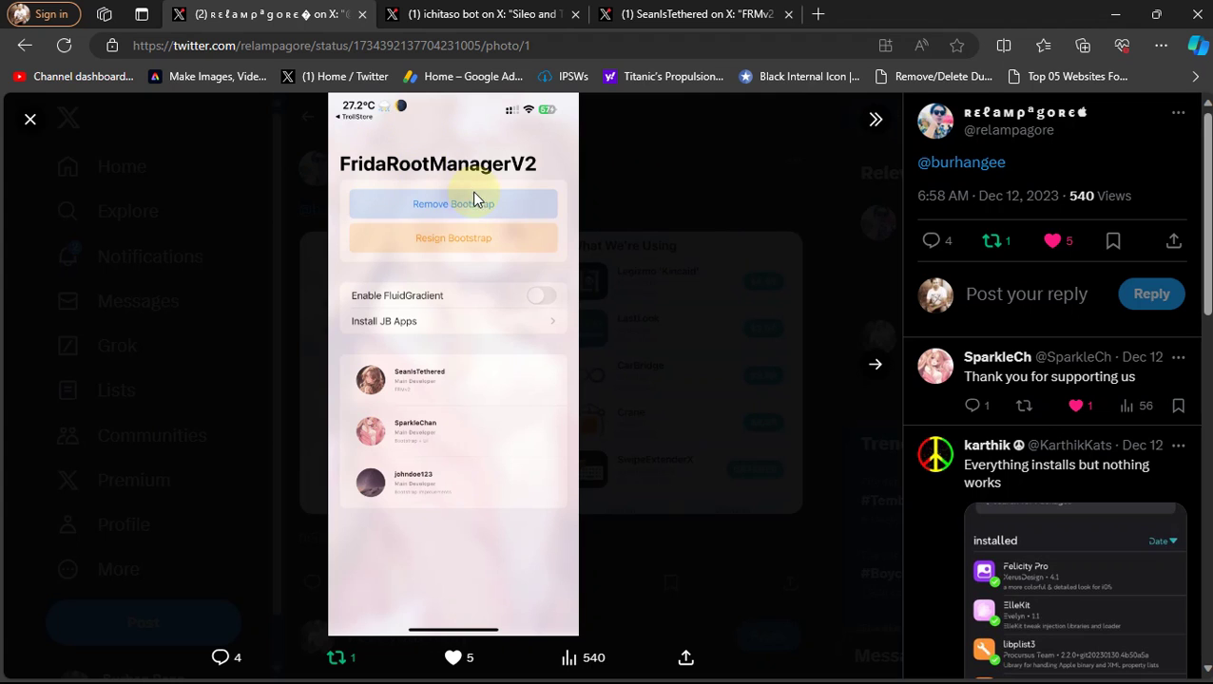
Step: Switch to the SeanIsTethered FRMv2 post
click(676, 14)
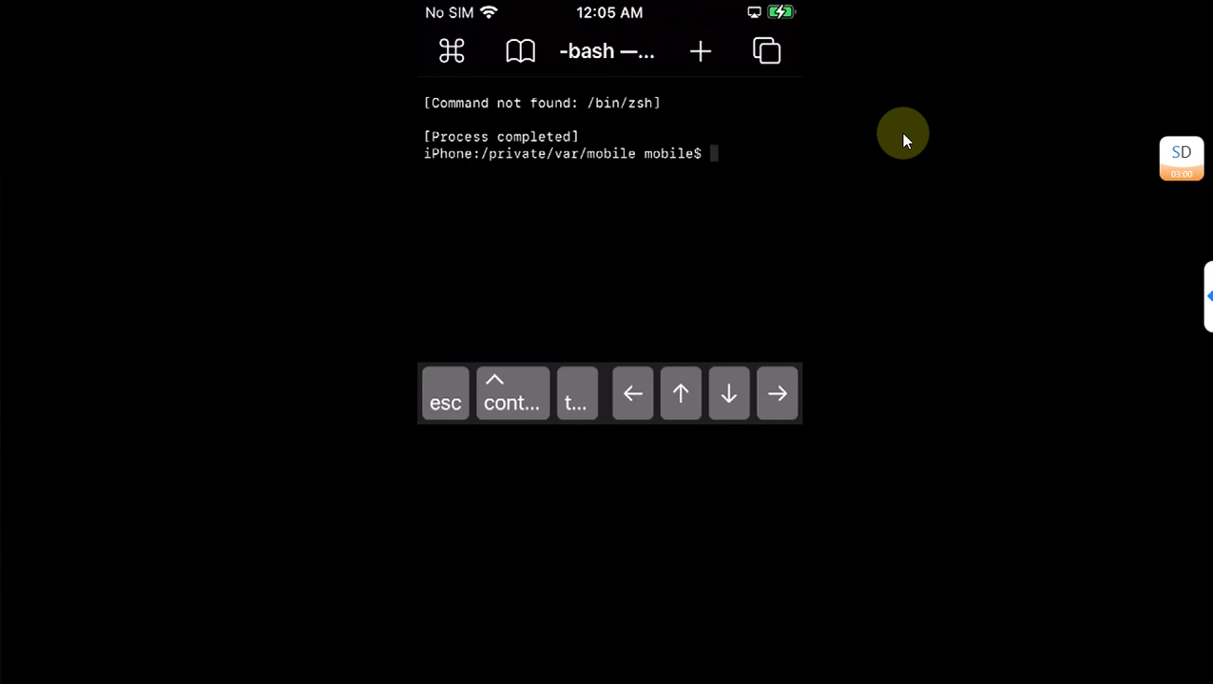
Step: Run neofetch and ls in NewTerm to show system info and the mobile folder listing
text(neofetch)
key(Return)
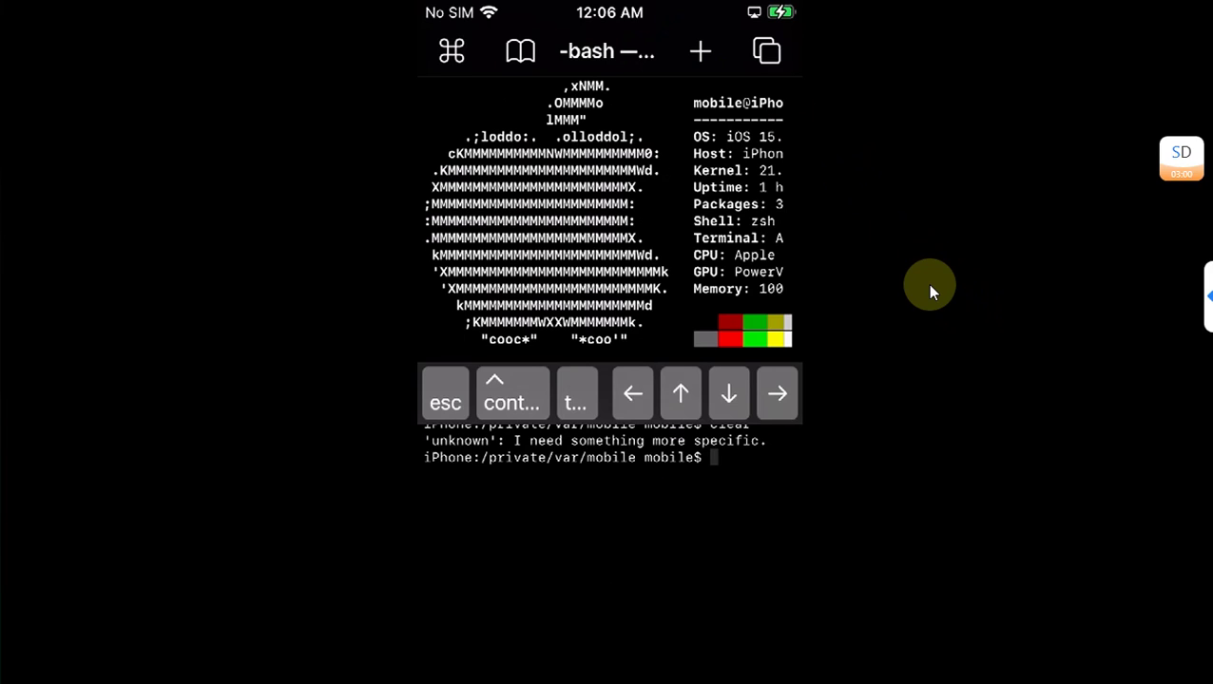
text(ls)
key(Return)
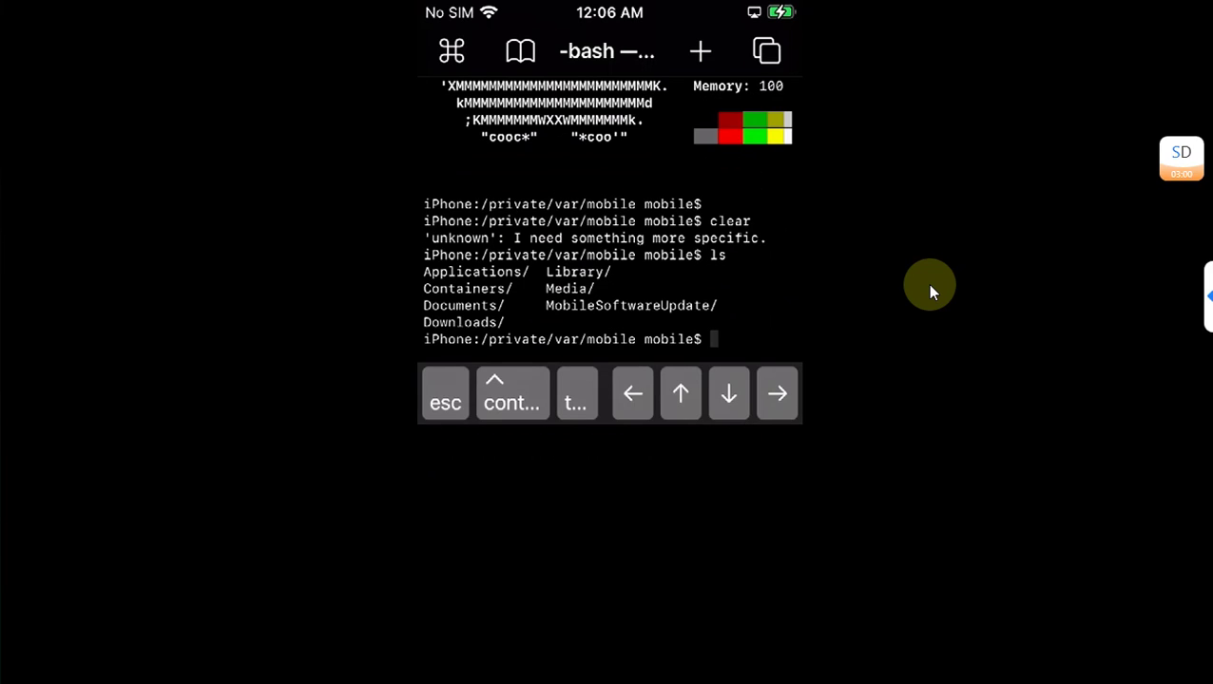